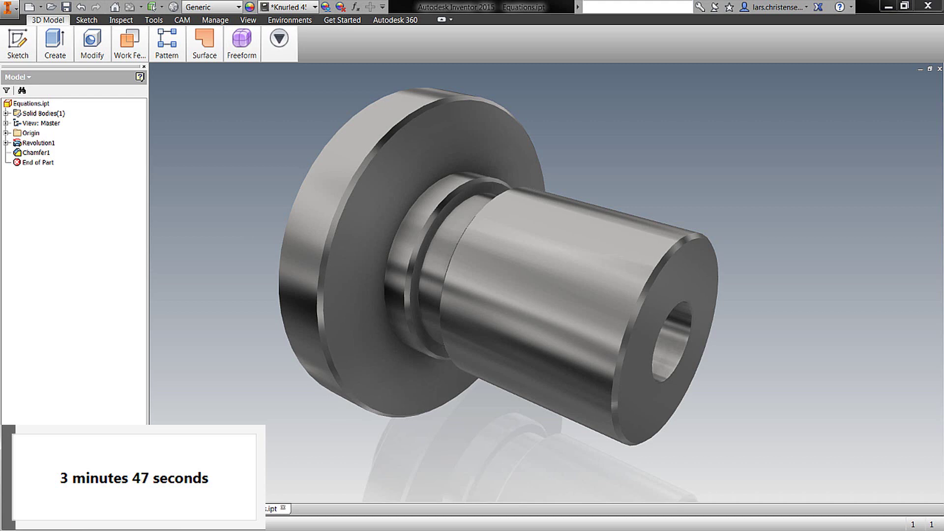
Edit the ø.250 hole diameter in the revolve sketch, finish the sketch and restore the home view
{"action": "left_click", "coordinate": [612, 277]}
{"action": "left_click", "coordinate": [640, 265]}
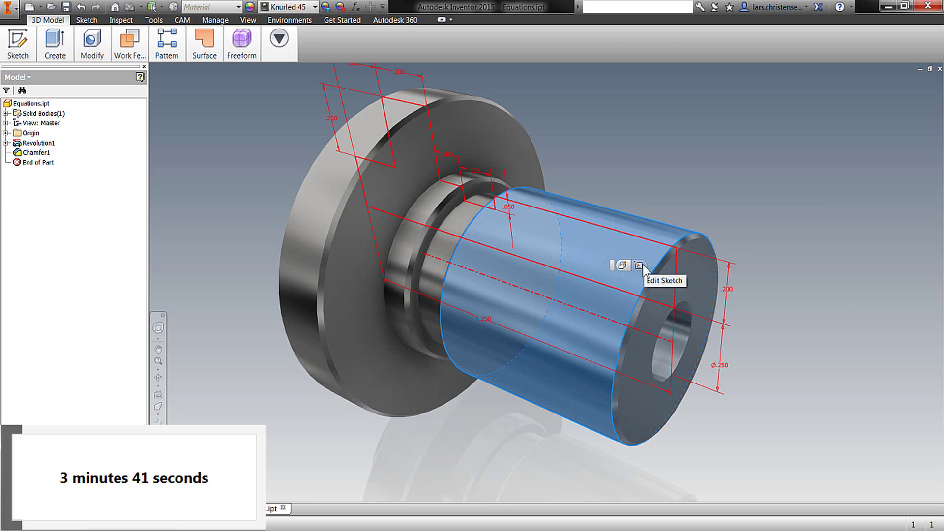
{"action": "left_click", "coordinate": [639, 266]}
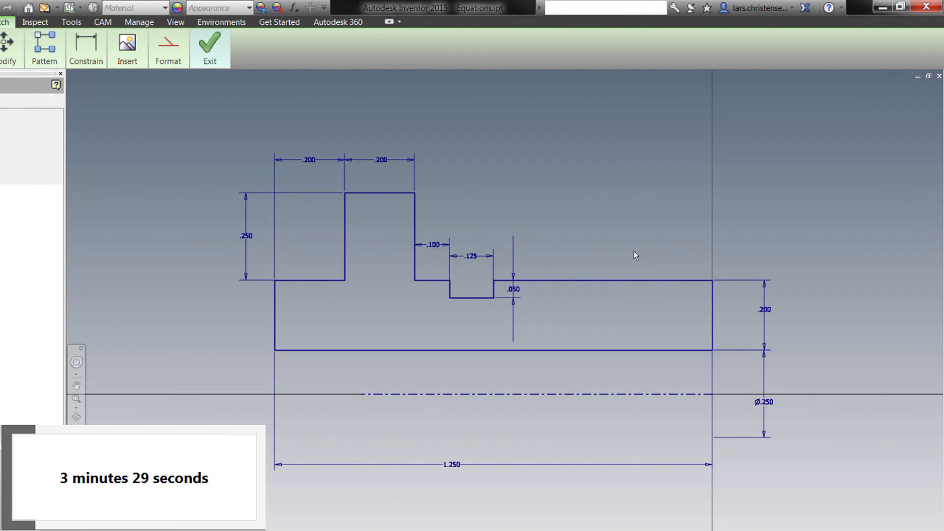
{"action": "double_click", "coordinate": [769, 407]}
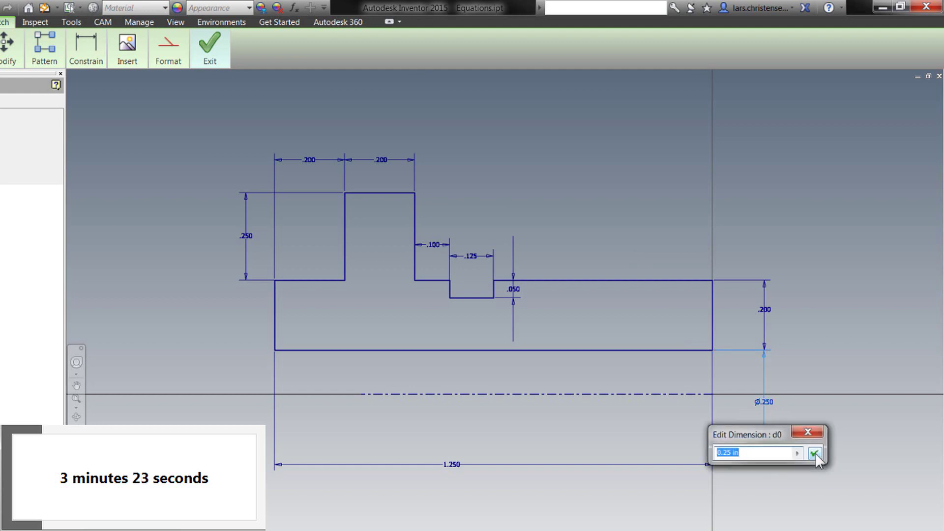
{"action": "type", "text": ".5"}
{"action": "left_click", "coordinate": [815, 453]}
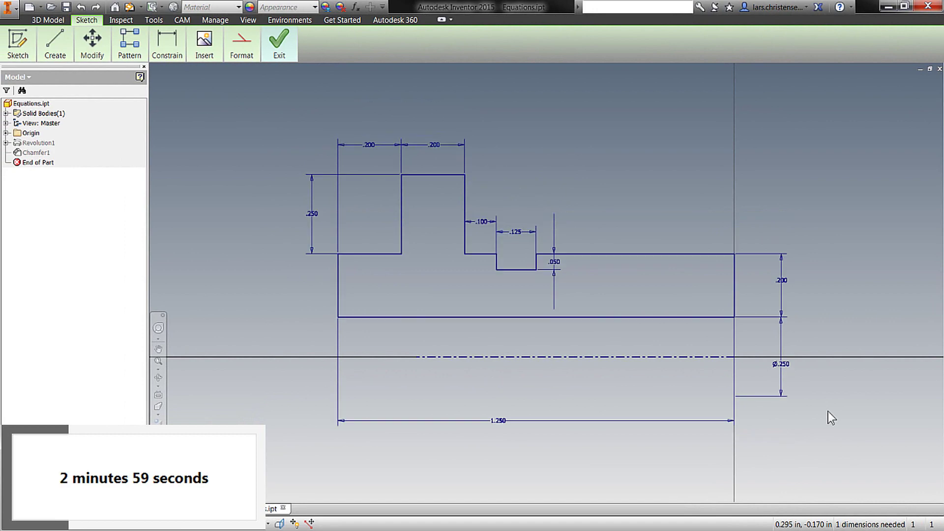
{"action": "key", "text": "s"}
{"action": "key", "text": "F6"}
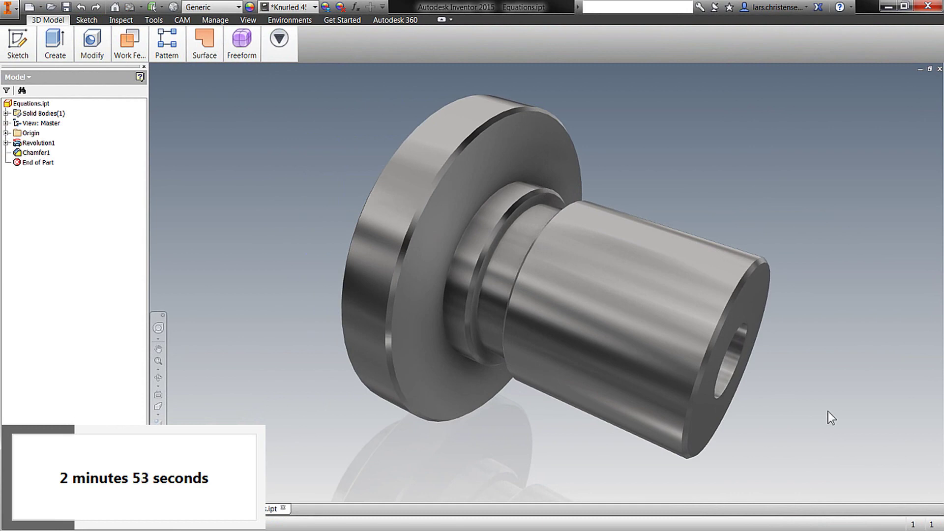
Open the Parameters table from the Manage tab
{"action": "left_click", "coordinate": [242, 44]}
{"action": "left_click", "coordinate": [216, 20]}
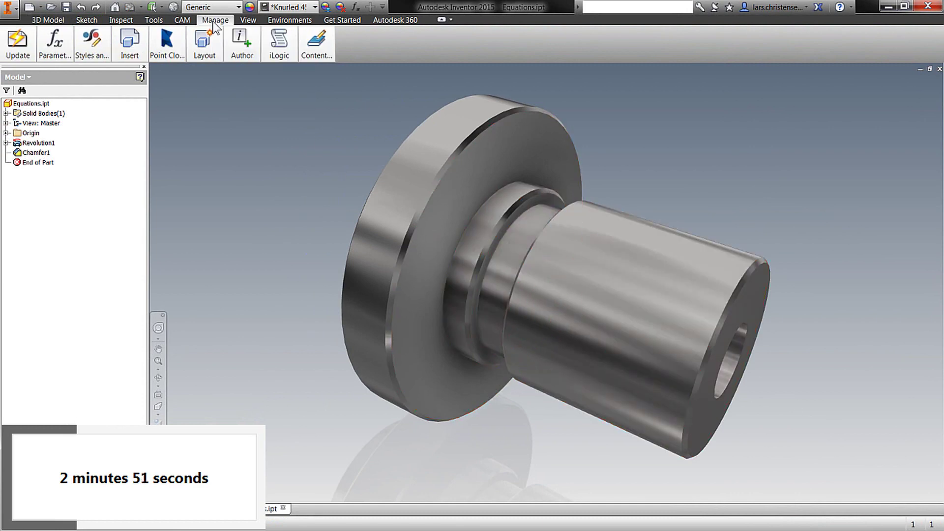
{"action": "left_click", "coordinate": [56, 44]}
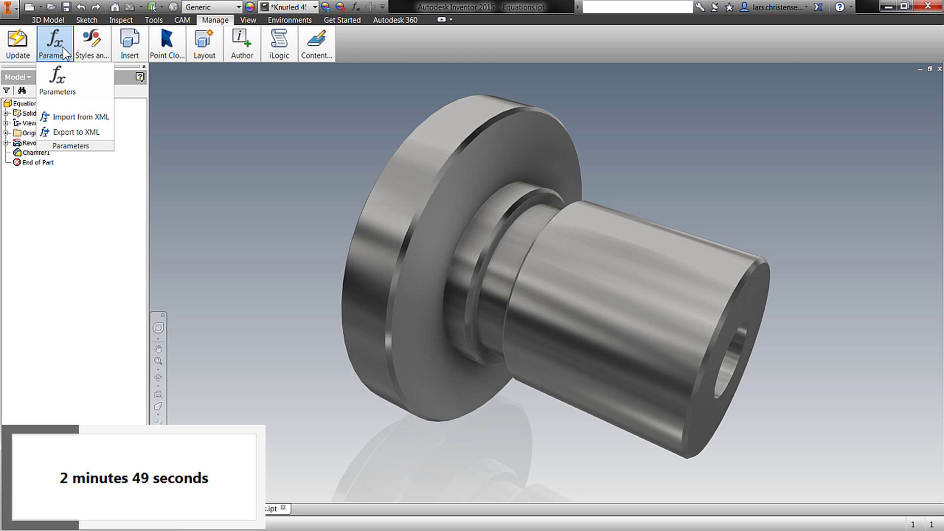
{"action": "left_click", "coordinate": [59, 80]}
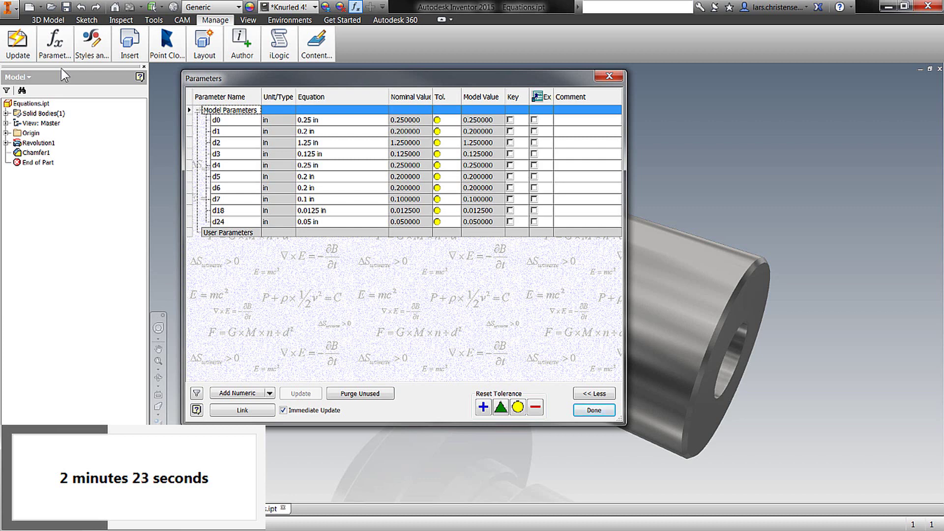
Close the Parameters table and open the revolve sketch for editing
{"action": "left_click", "coordinate": [594, 410]}
{"action": "left_click", "coordinate": [697, 351]}
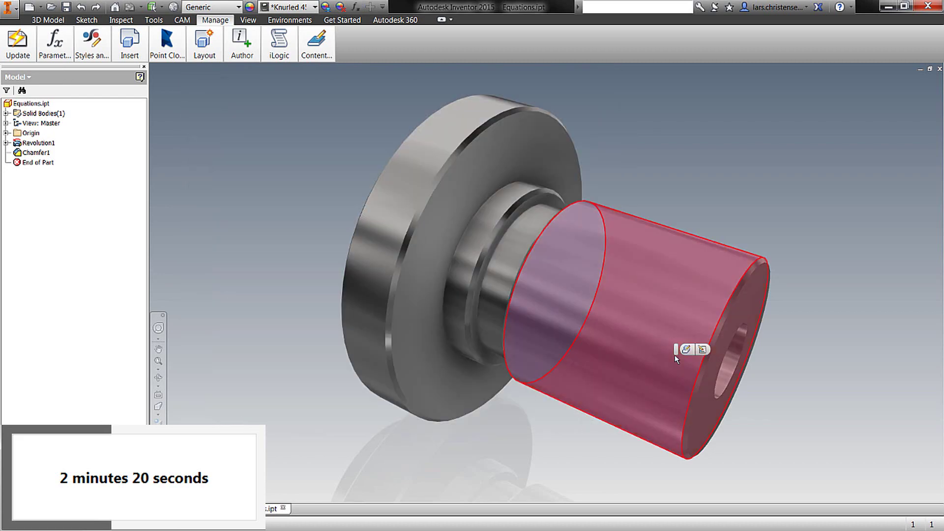
{"action": "left_click", "coordinate": [701, 350]}
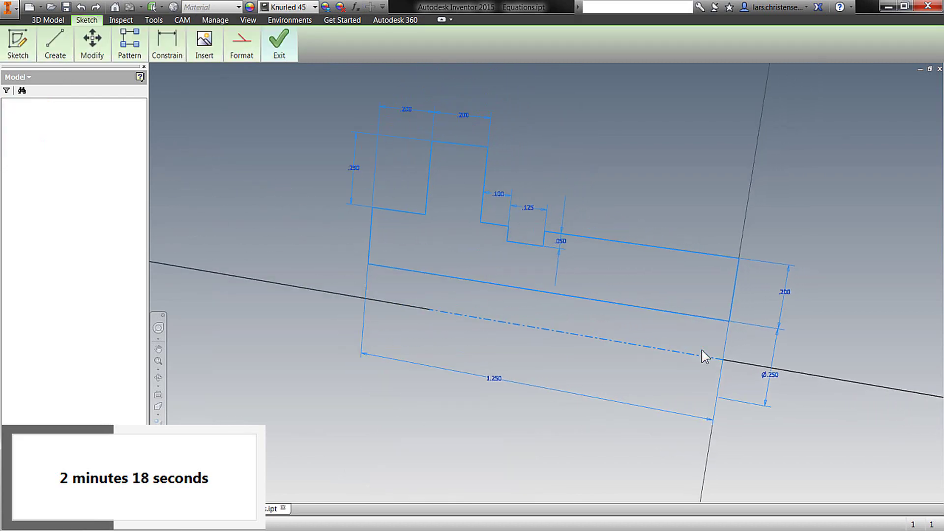
Name the ø.250 hole diameter dimension HOLE in Dimension Properties
{"action": "right_click", "coordinate": [782, 367]}
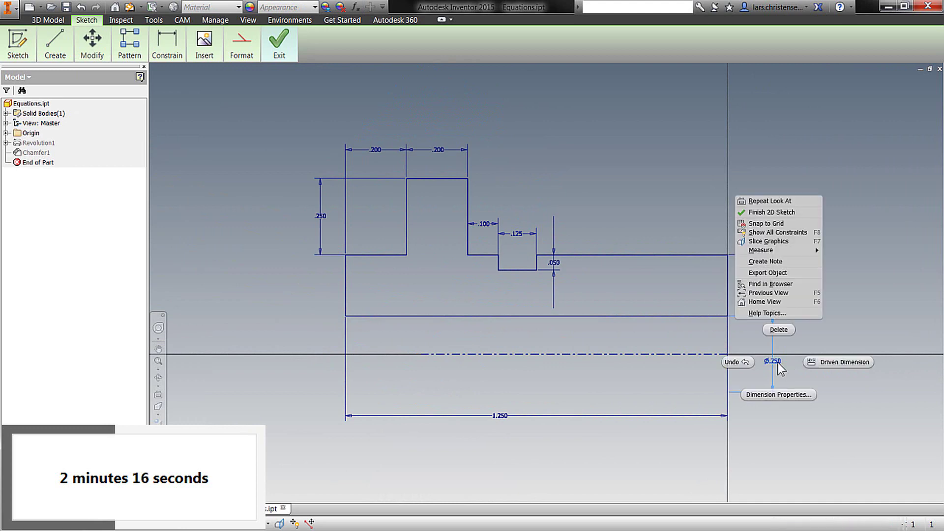
{"action": "left_click", "coordinate": [778, 394]}
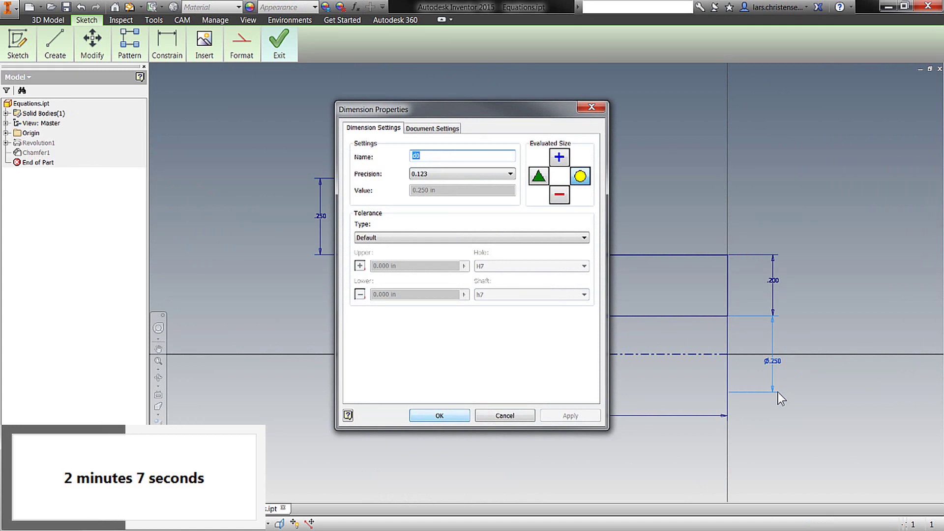
{"action": "type", "text": "HOLE"}
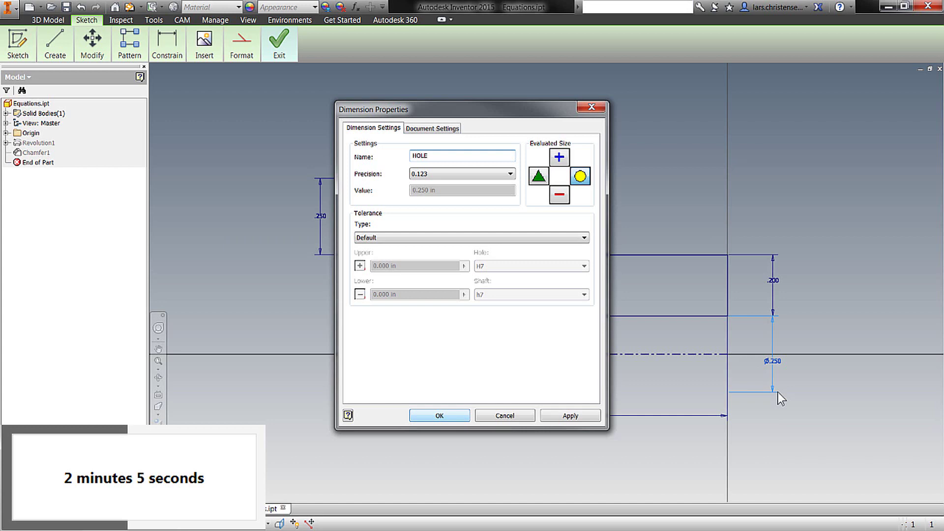
{"action": "left_click", "coordinate": [574, 417]}
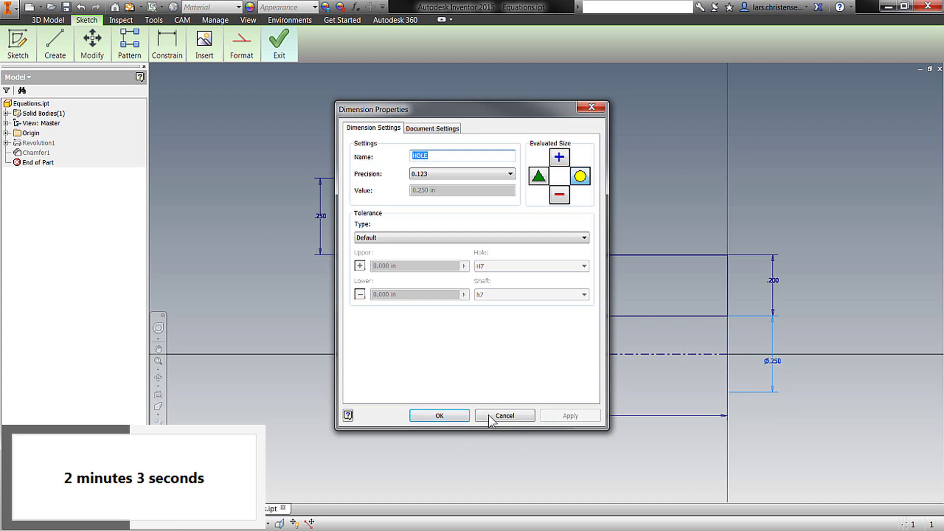
{"action": "left_click", "coordinate": [468, 418]}
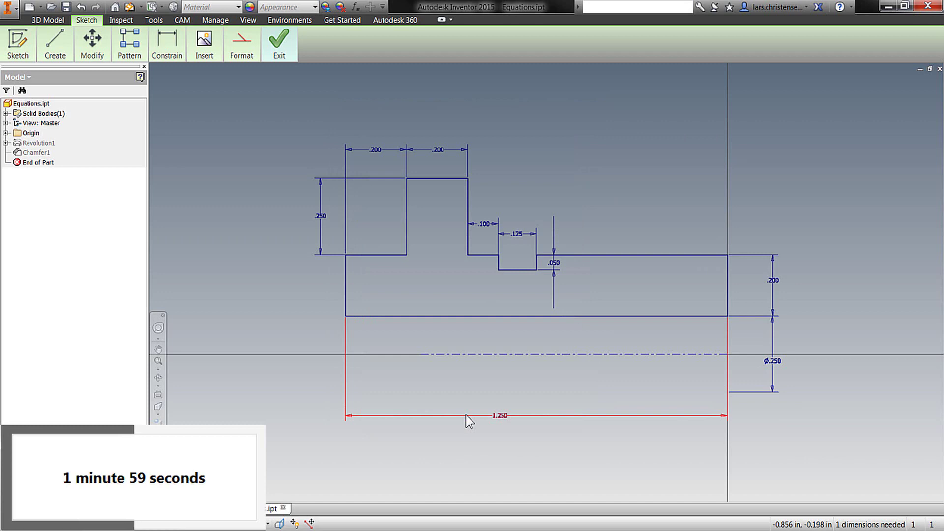
Set the .200 dimension's name to WALL in its Dimension Properties
{"action": "right_click", "coordinate": [778, 288]}
{"action": "left_click", "coordinate": [775, 313]}
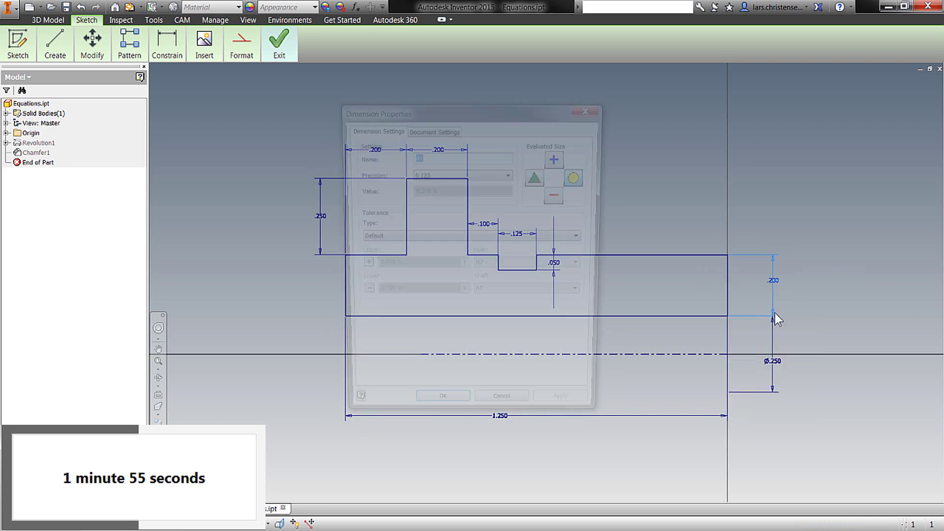
{"action": "type", "text": "WALL"}
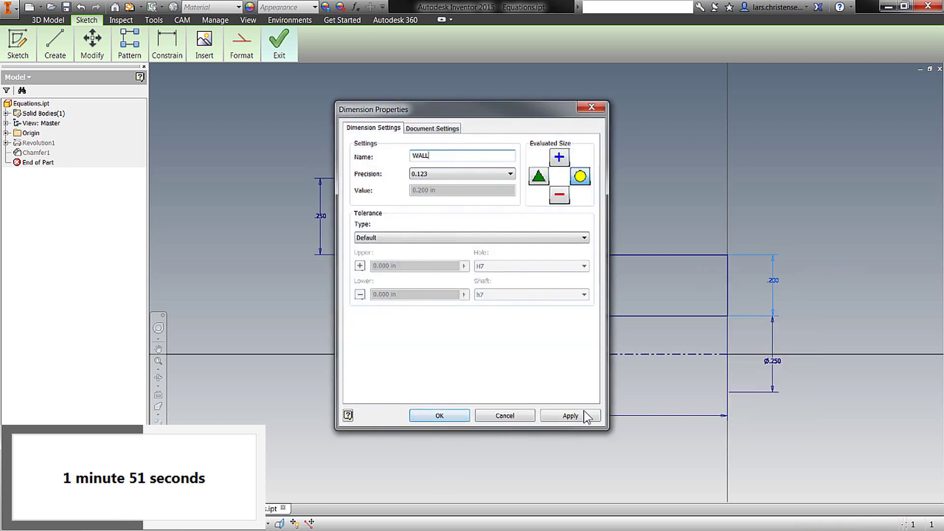
{"action": "left_click", "coordinate": [570, 416]}
{"action": "left_click", "coordinate": [439, 415]}
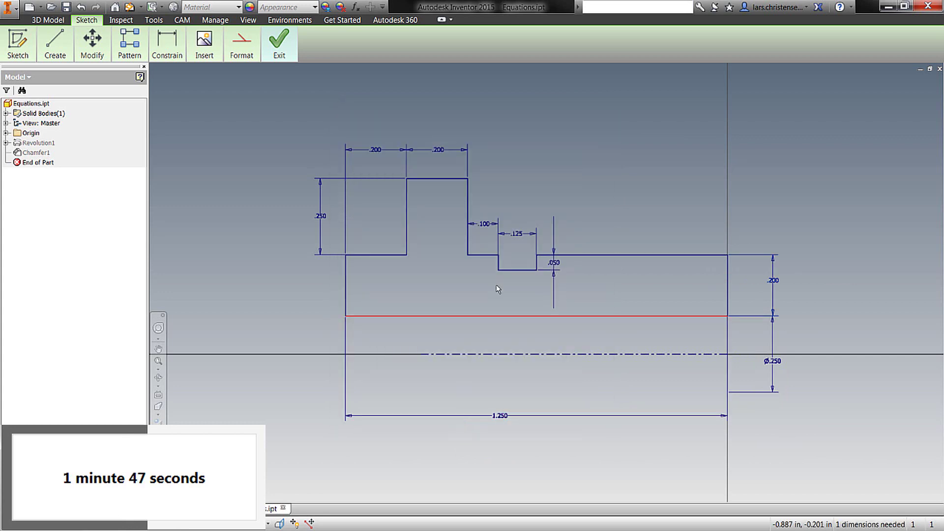
Set the .050 groove dimension's name to O_RING_DEPTH, then use Finish 2D Sketch
{"action": "right_click", "coordinate": [553, 267]}
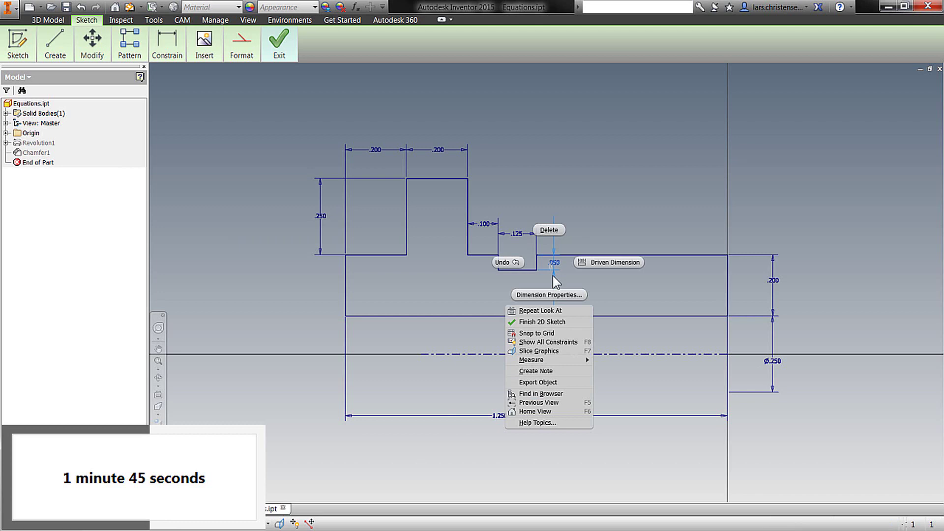
{"action": "left_click", "coordinate": [550, 294]}
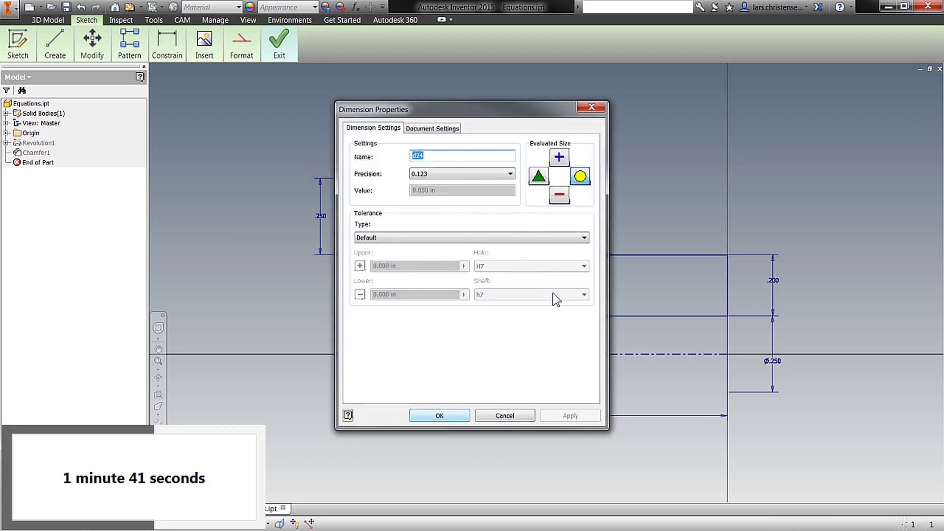
{"action": "type", "text": "O_R"}
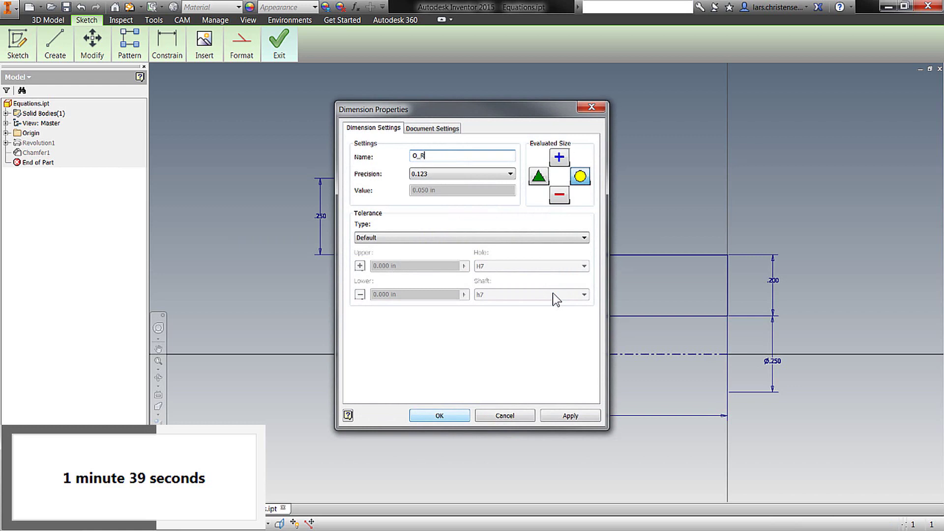
{"action": "type", "text": "ING_"}
{"action": "type", "text": "DEPTH"}
{"action": "left_click", "coordinate": [569, 415]}
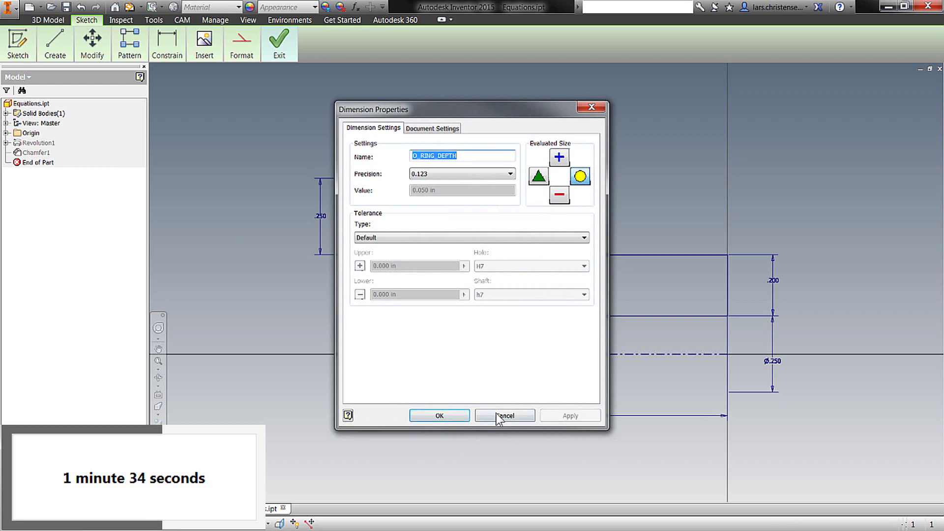
{"action": "left_click", "coordinate": [445, 416]}
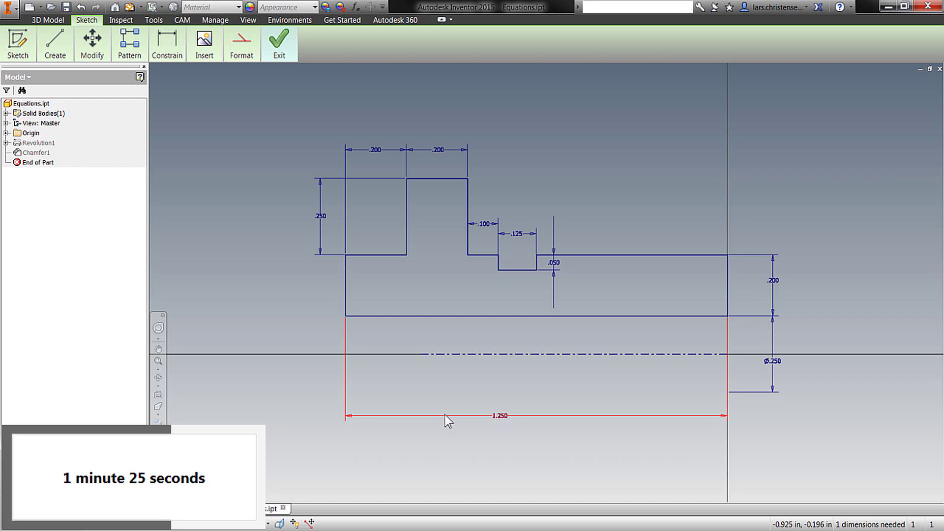
{"action": "right_click", "coordinate": [446, 400]}
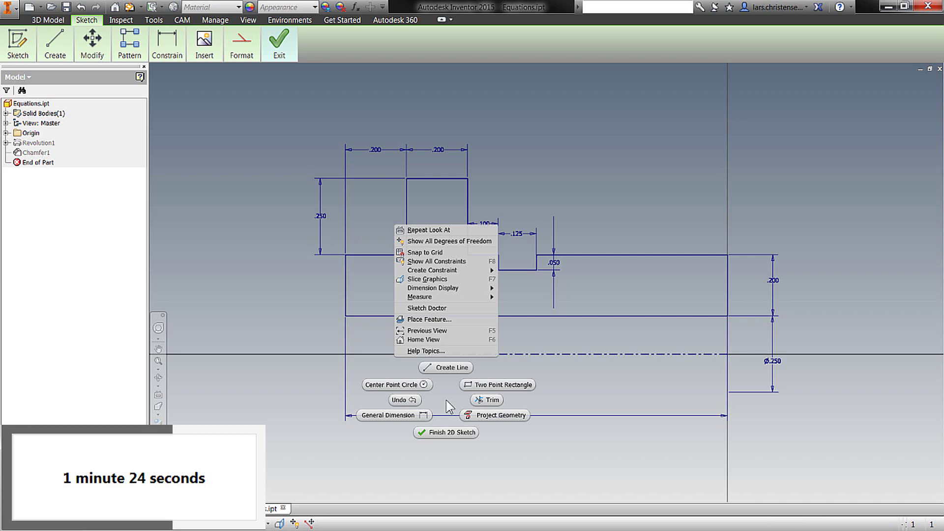
{"action": "left_click", "coordinate": [446, 431]}
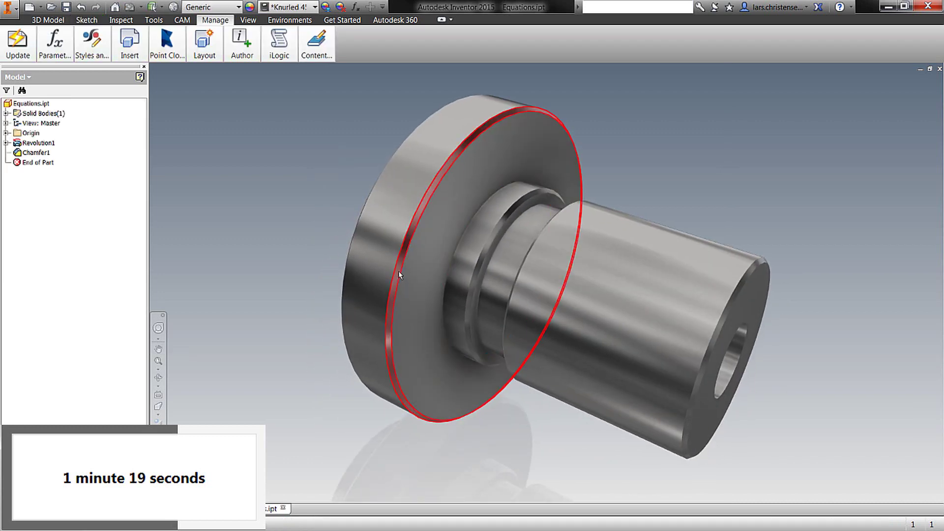
Show the Chamfer1 feature's dimensions on the model
{"action": "left_click", "coordinate": [36, 153]}
{"action": "right_click", "coordinate": [28, 160]}
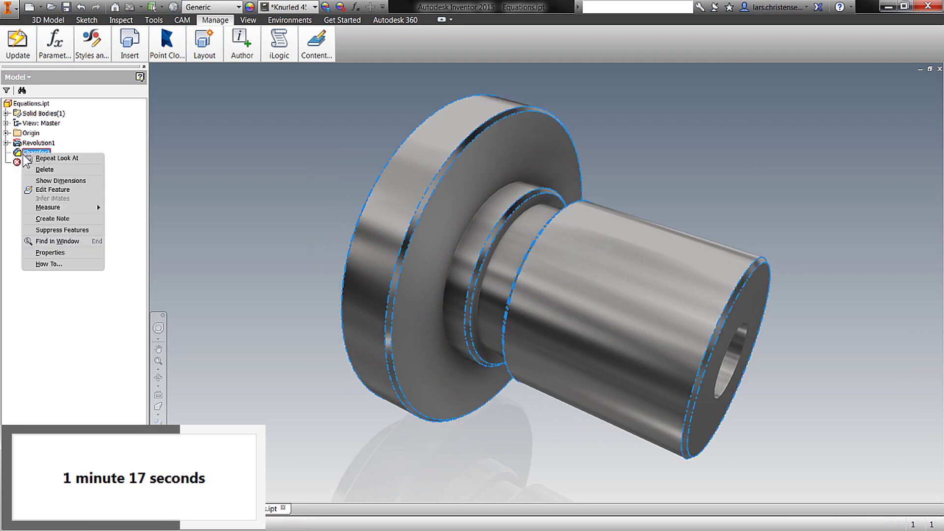
{"action": "left_click", "coordinate": [59, 192]}
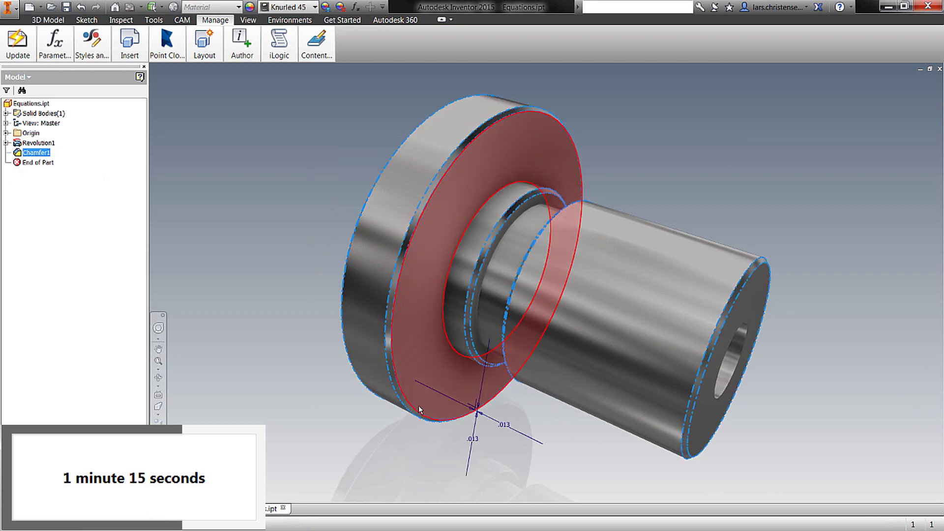
Name the .013 chamfer distance dimension CHAMFER in Dimension Properties
{"action": "left_click", "coordinate": [472, 439]}
{"action": "right_click", "coordinate": [474, 440]}
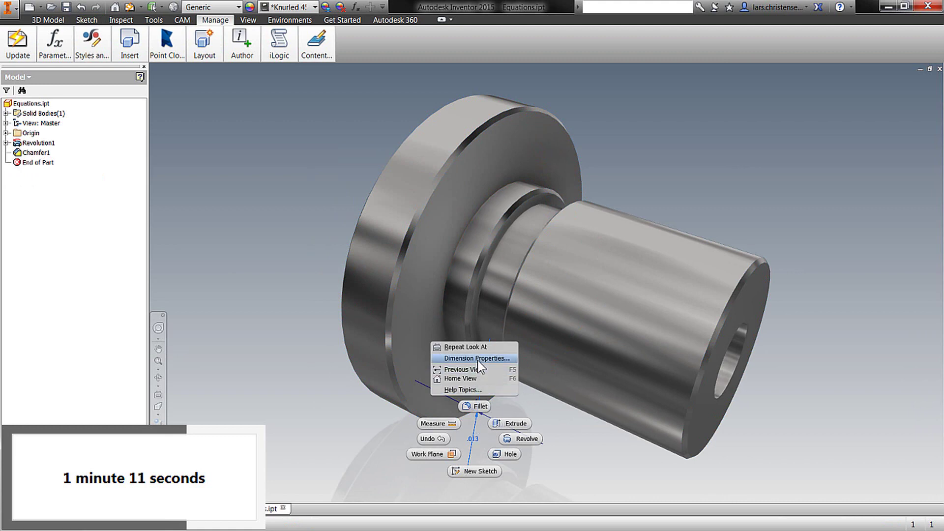
{"action": "left_click", "coordinate": [477, 359]}
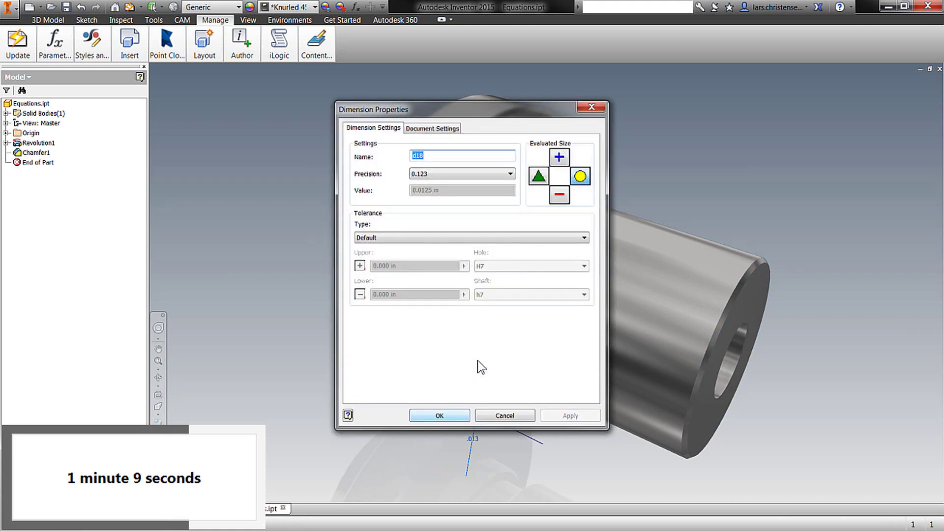
{"action": "type", "text": "C"}
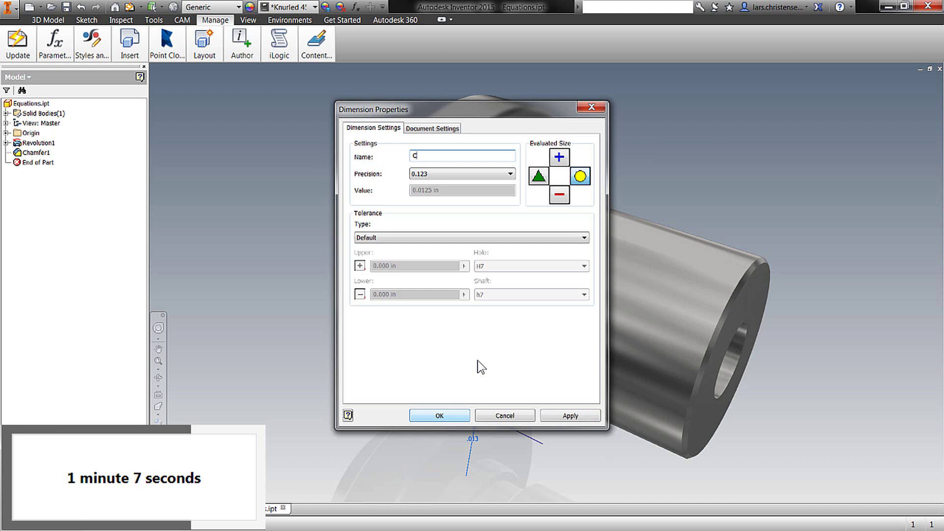
{"action": "type", "text": "HAMFER"}
{"action": "left_click", "coordinate": [569, 415]}
{"action": "left_click", "coordinate": [446, 417]}
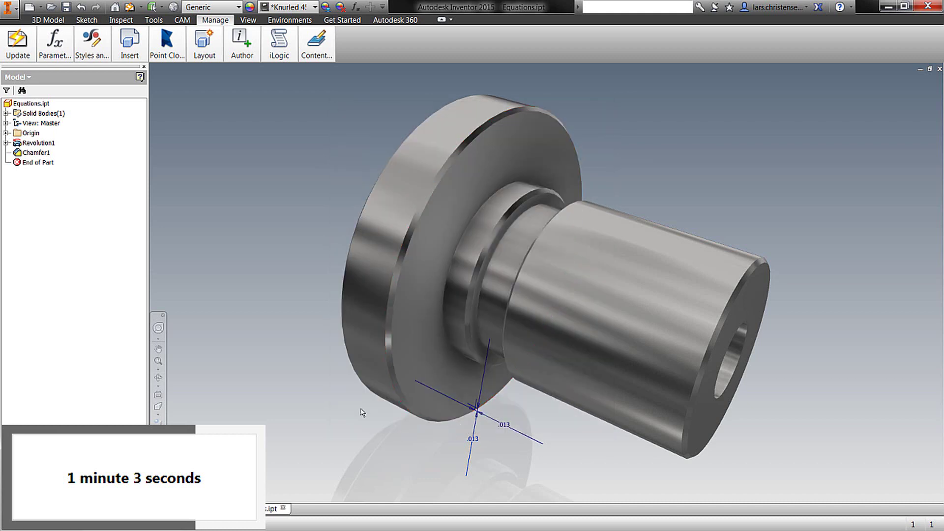
In the Parameters table, set WALL's equation to HOLE/2, giving 0.125
{"action": "left_click", "coordinate": [56, 56]}
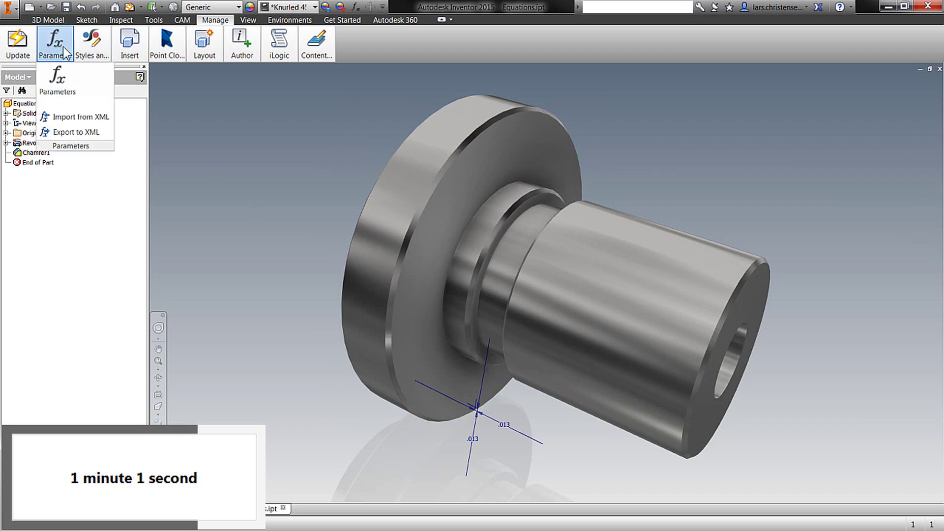
{"action": "left_click", "coordinate": [66, 74]}
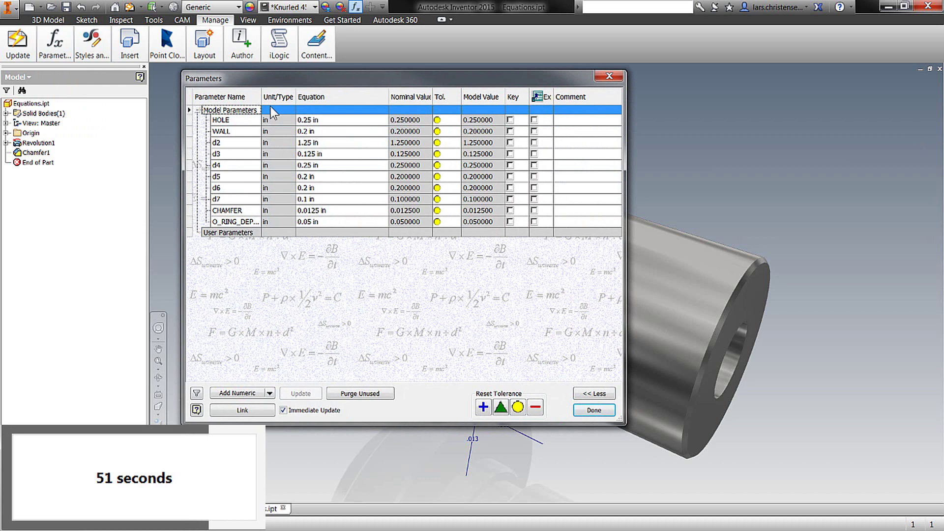
{"action": "left_click", "coordinate": [324, 131]}
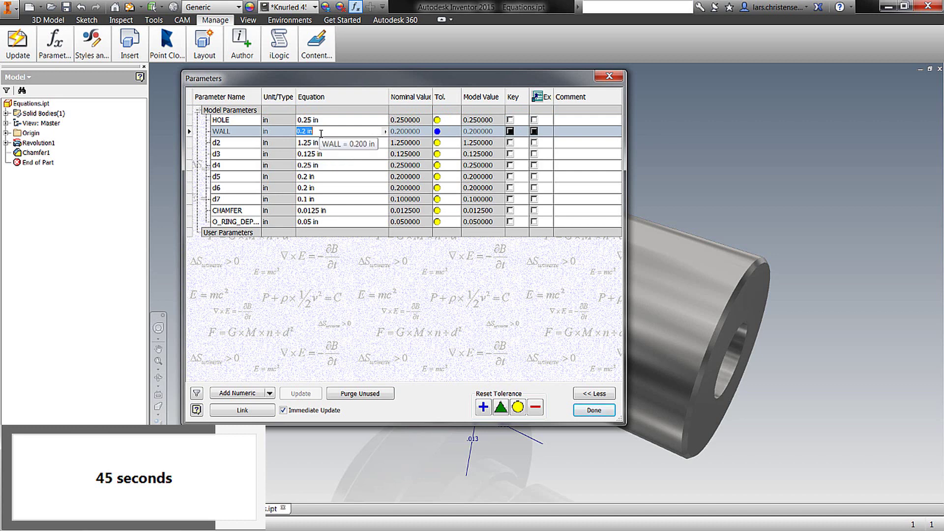
{"action": "type", "text": "HOLE"}
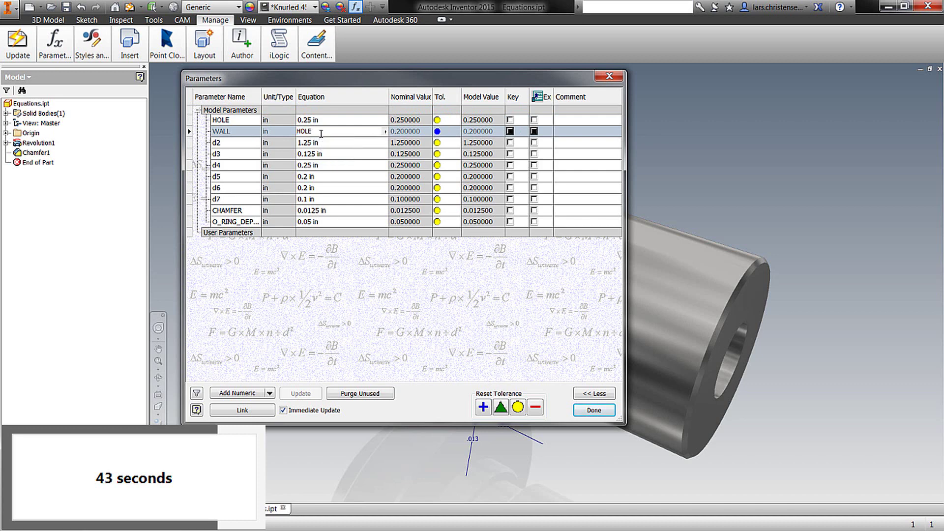
{"action": "type", "text": "/2"}
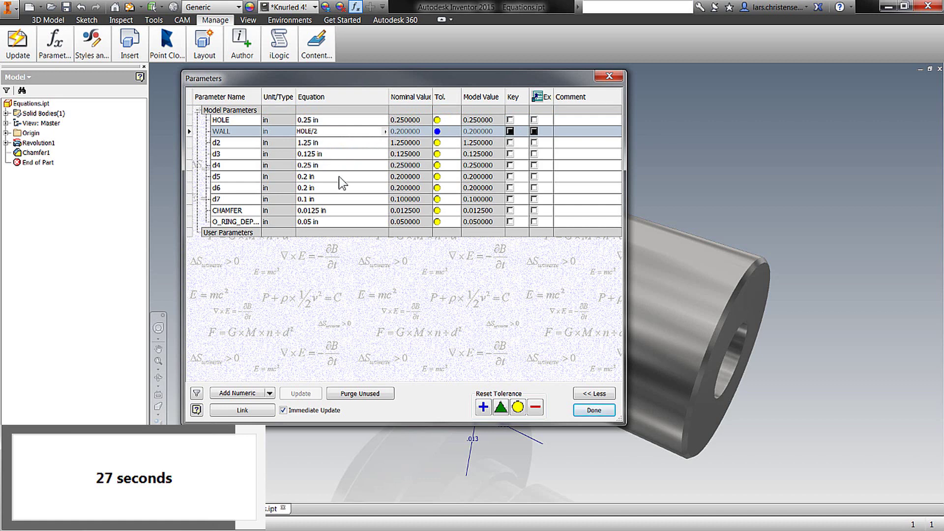
Set O_RING_DEPTH's equation to (HOLE+WALL)/4, giving 0.09375, and close the table
{"action": "left_click", "coordinate": [333, 221]}
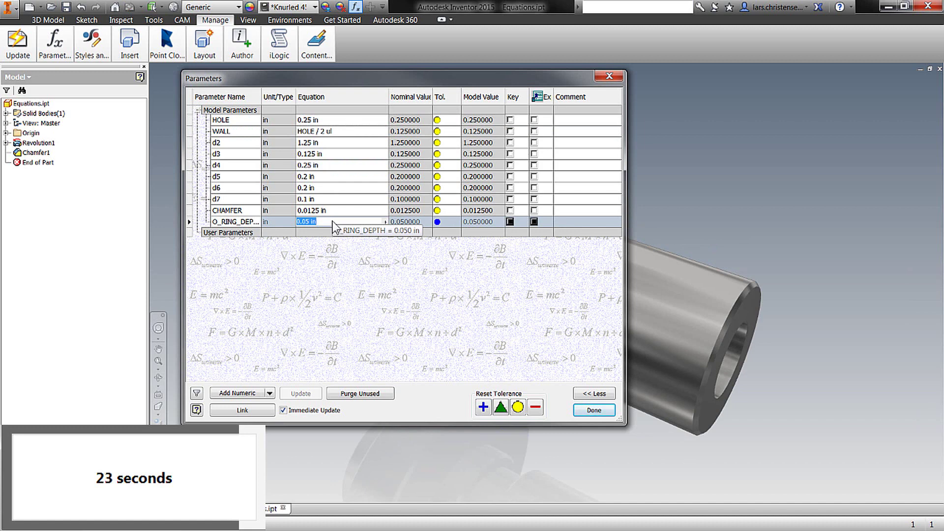
{"action": "type", "text": "("}
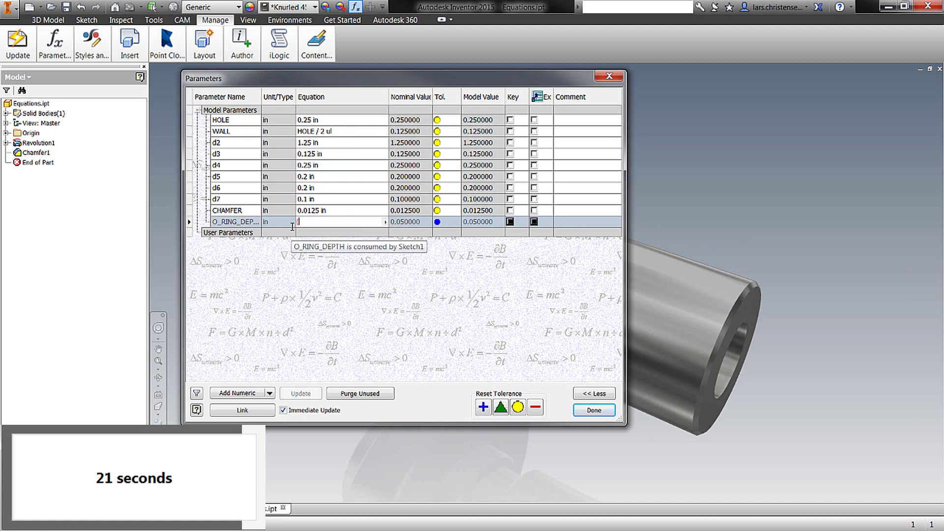
{"action": "type", "text": "HOLE+"}
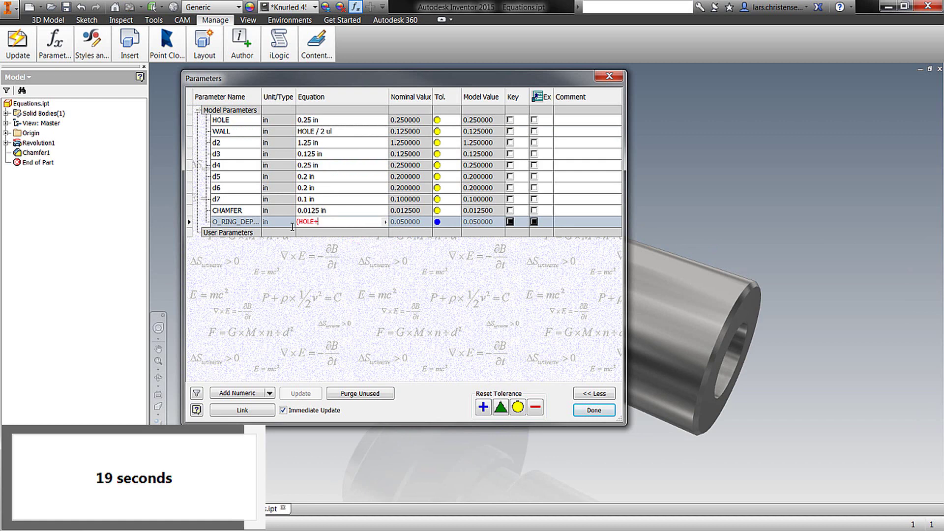
{"action": "type", "text": "WALL"}
{"action": "type", "text": ")"}
{"action": "type", "text": ")"}
{"action": "type", "text": "/4"}
{"action": "key", "text": "Return"}
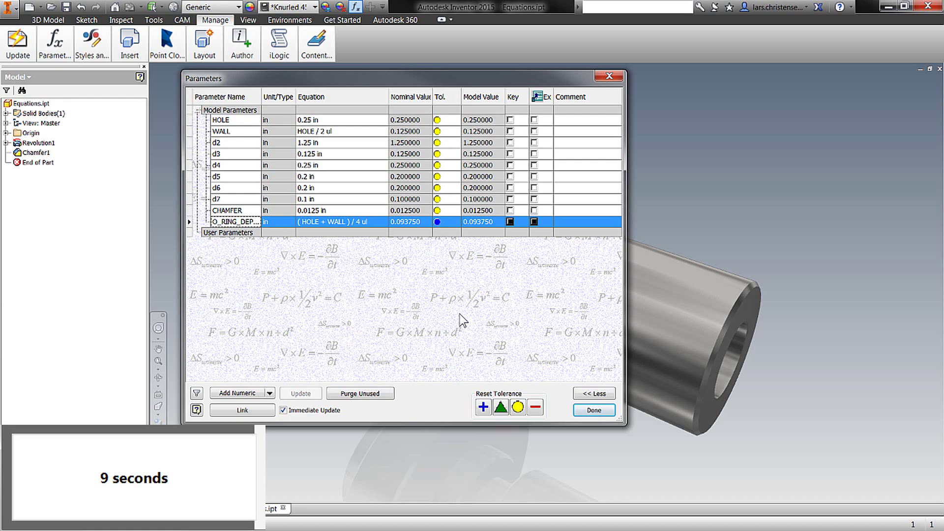
{"action": "left_click", "coordinate": [594, 410]}
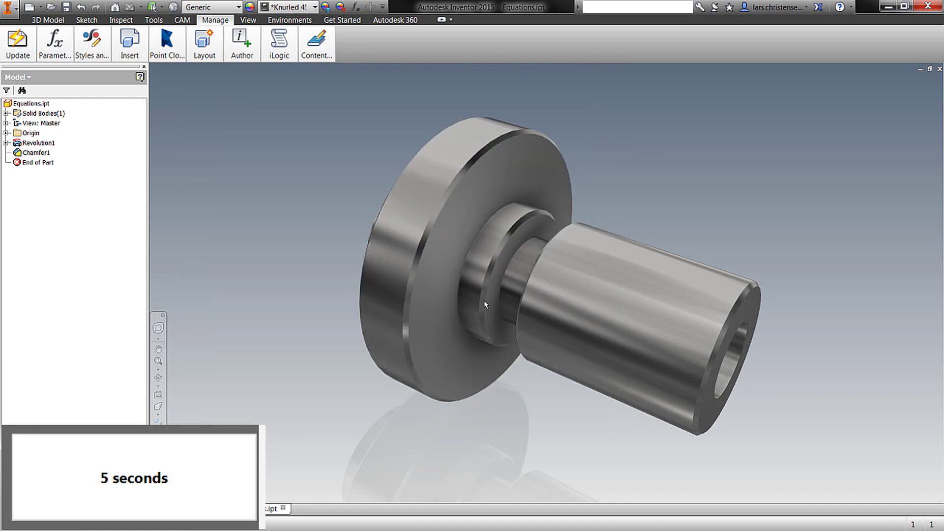
Open the revolve sketch and change the hole diameter to .500, then to .125
{"action": "left_click", "coordinate": [661, 300]}
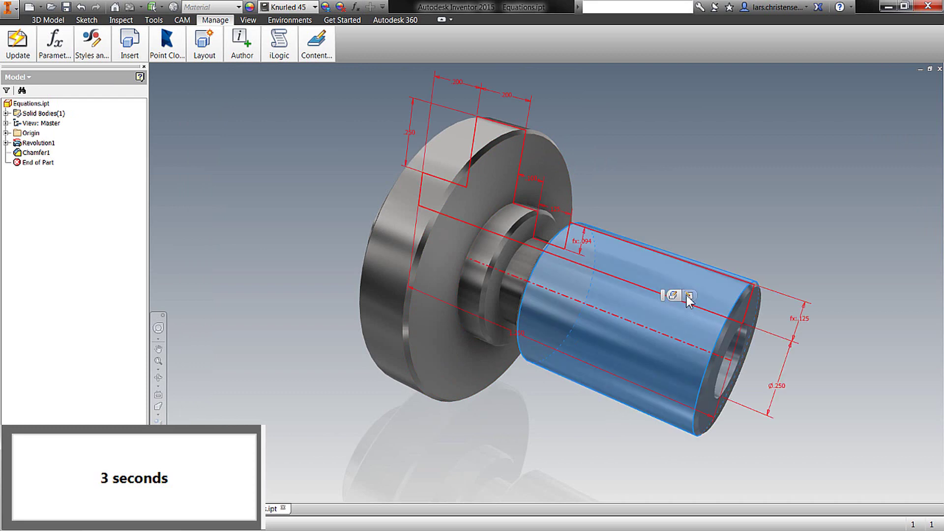
{"action": "left_click", "coordinate": [686, 296]}
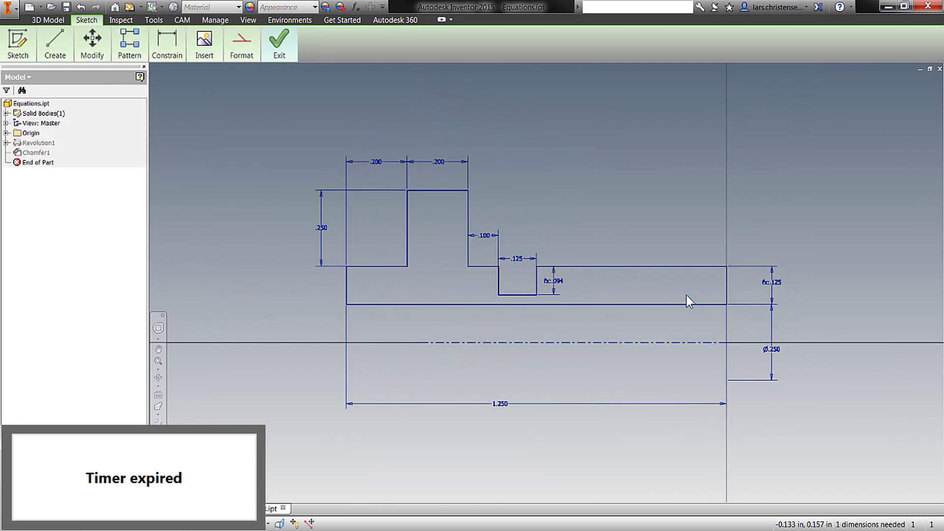
{"action": "double_click", "coordinate": [771, 349]}
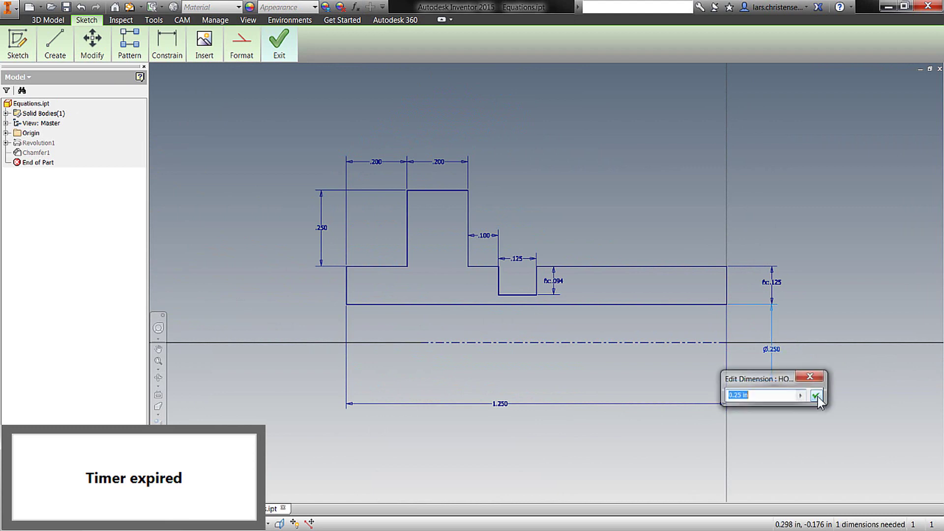
{"action": "type", "text": ".5"}
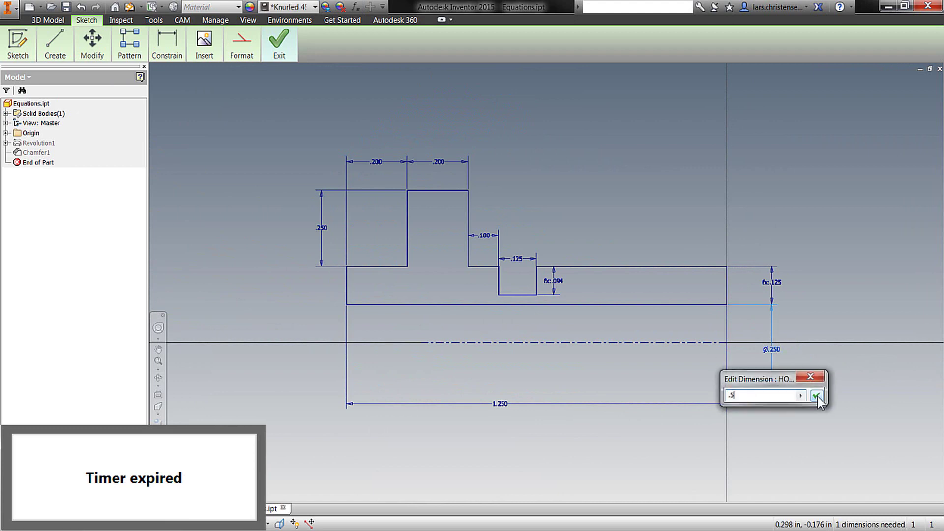
{"action": "left_click", "coordinate": [817, 397]}
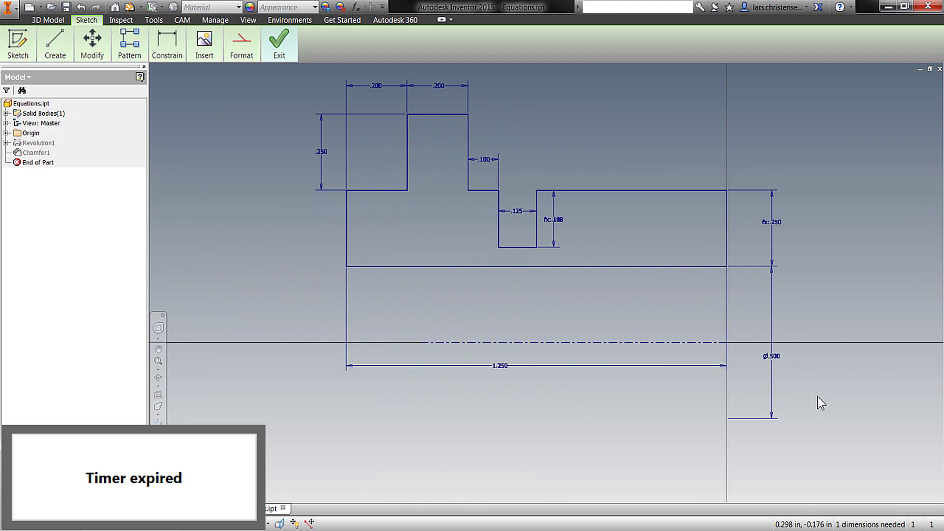
{"action": "double_click", "coordinate": [783, 361]}
{"action": "type", "text": ".125"}
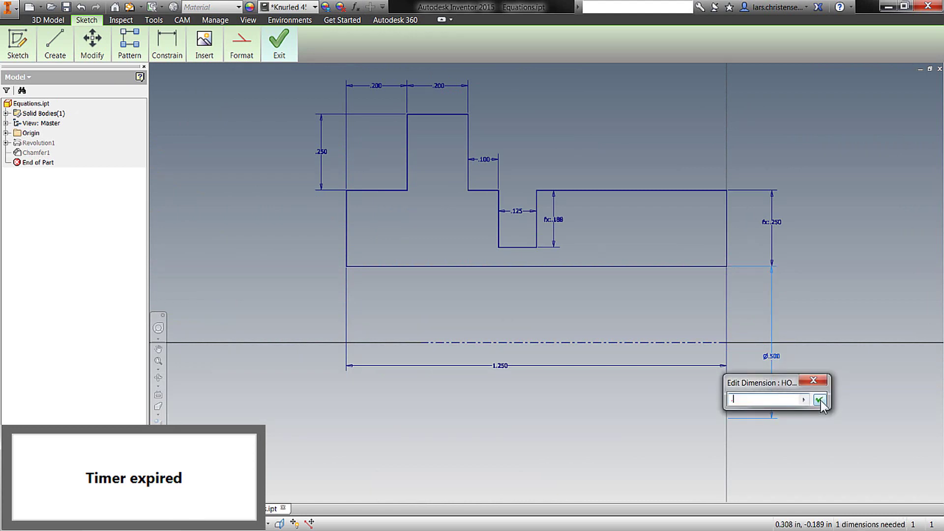
{"action": "left_click", "coordinate": [821, 400]}
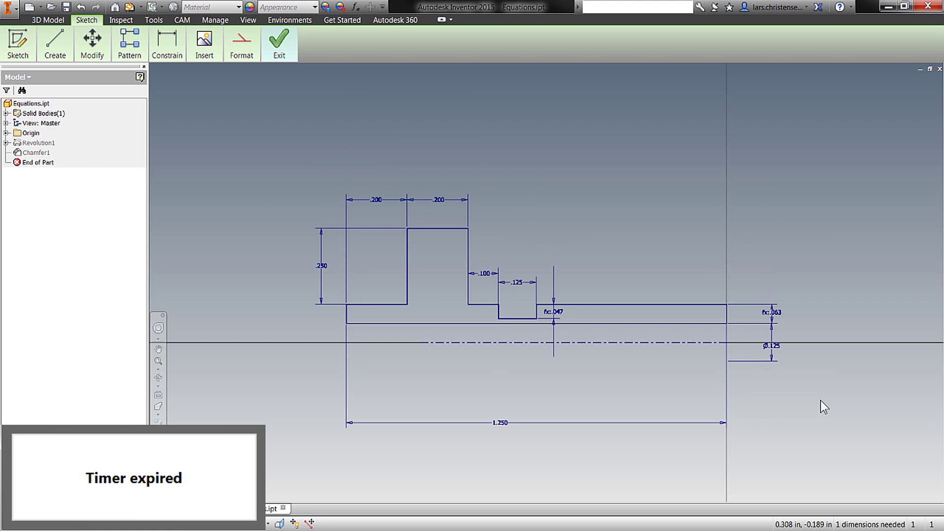
Finish the 2D sketch so the bushing rebuilds with the ø.125 hole
{"action": "right_click", "coordinate": [761, 278]}
{"action": "left_click", "coordinate": [775, 308]}
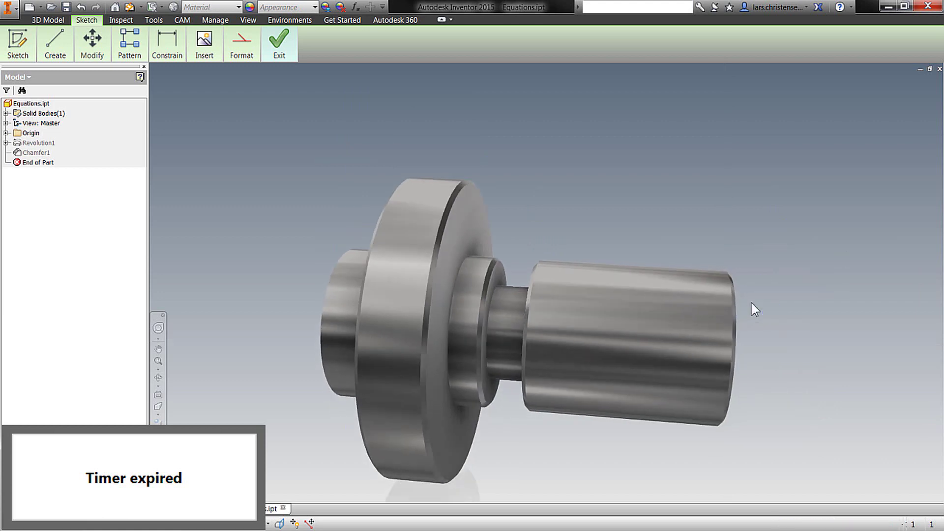